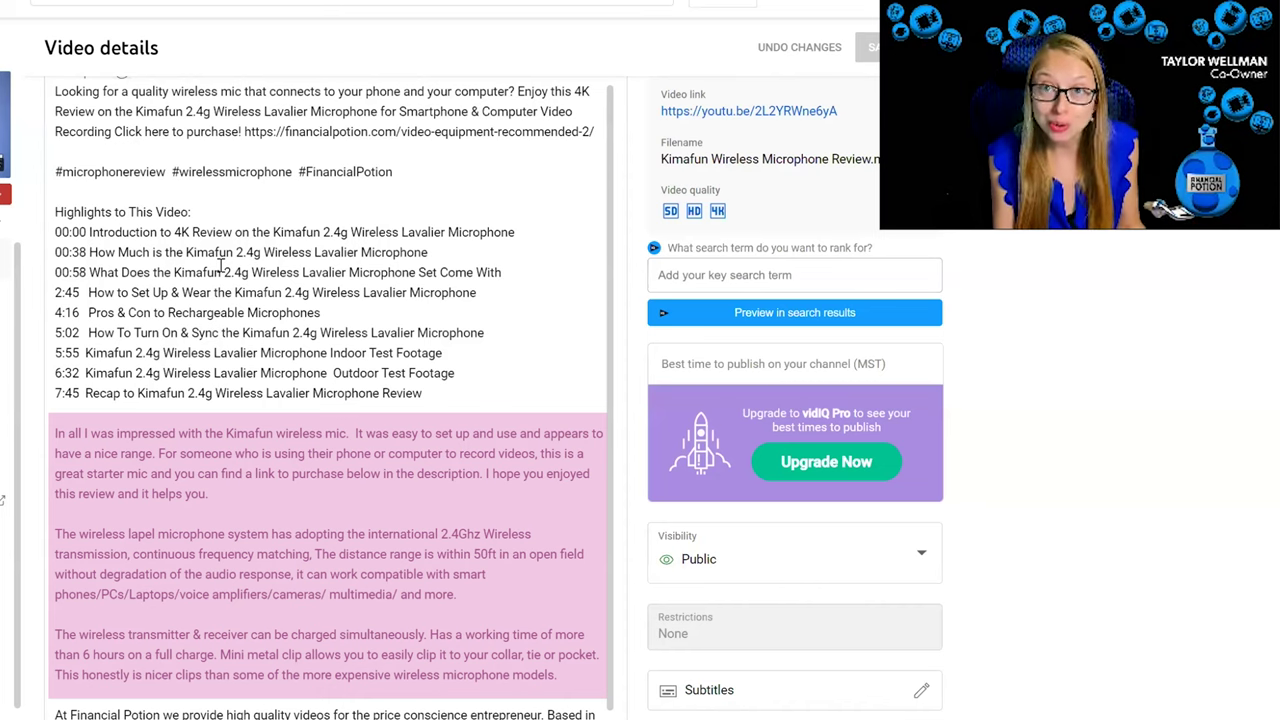
Scroll to the bottom of the description, showing the Financial Potion blurb and subscribe link
{"action": "scroll", "coordinate": [220, 262], "scroll_direction": "down", "scroll_amount": 3}
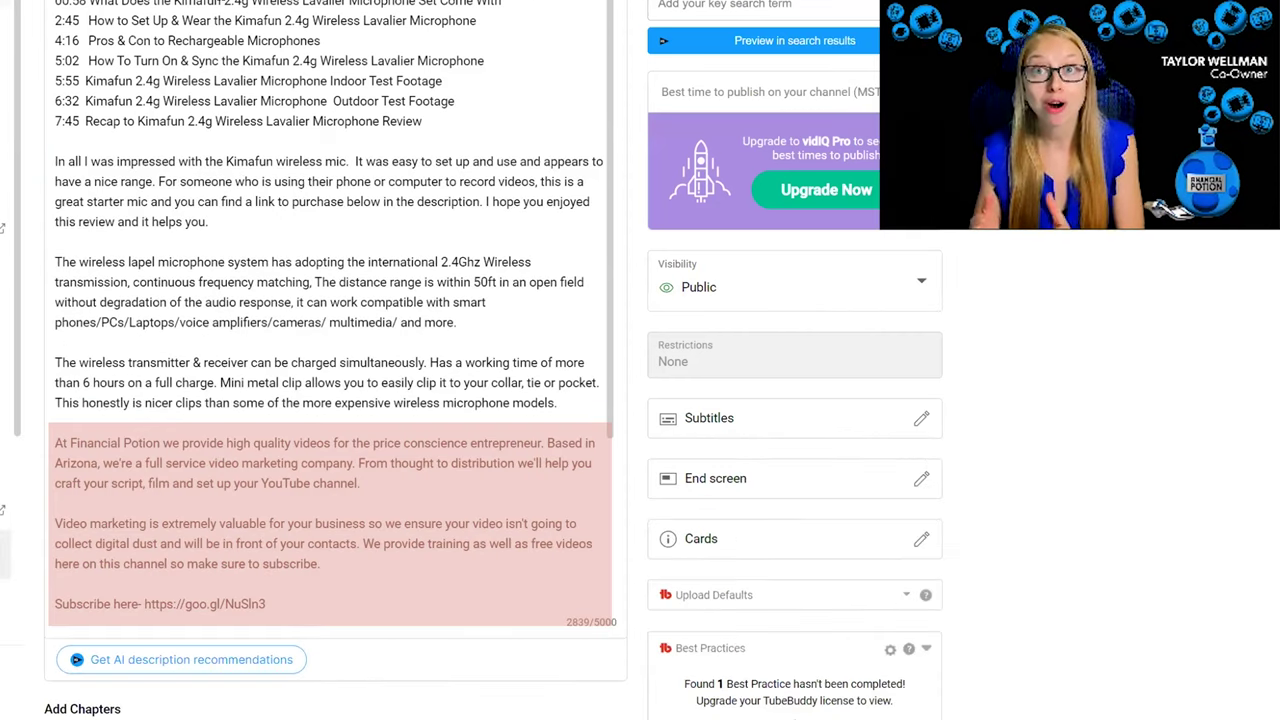